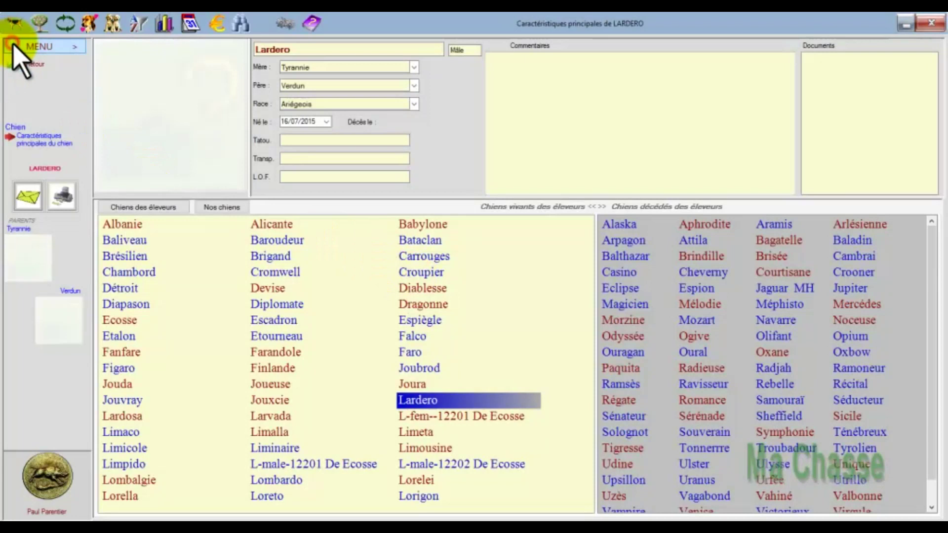
# Open Lardero's main characteristics and view the natural-names finder for his name without adopting a name
pyautogui.click(37, 47)
pyautogui.moveTo(225, 55)
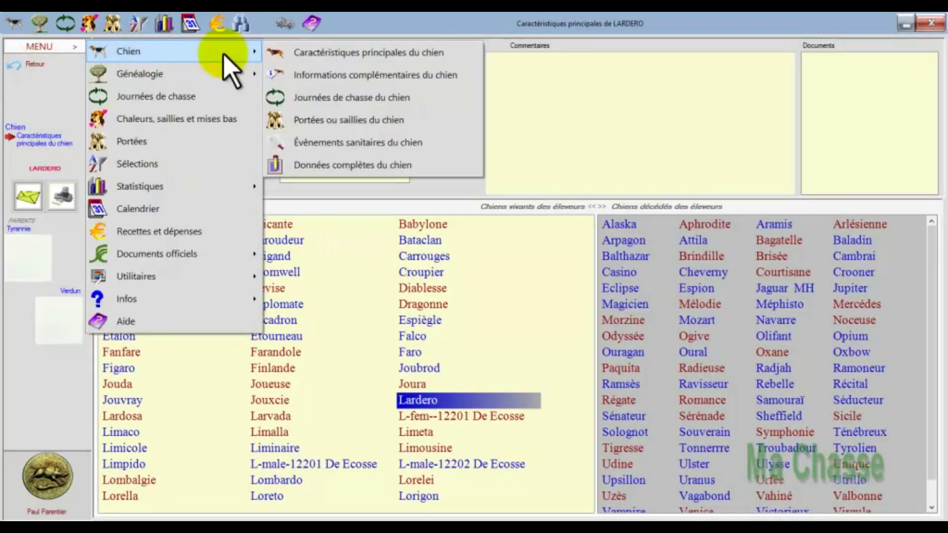
pyautogui.click(336, 54)
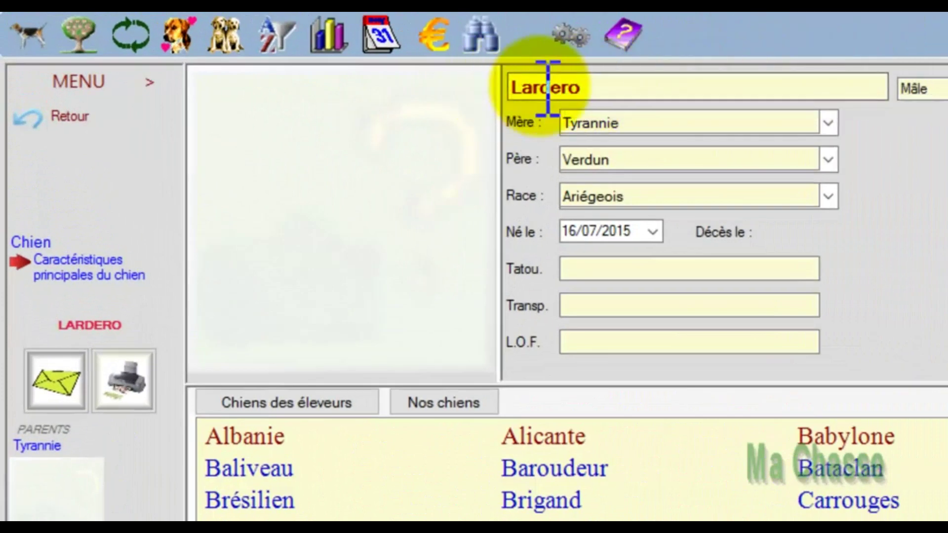
pyautogui.doubleClick(631, 85)
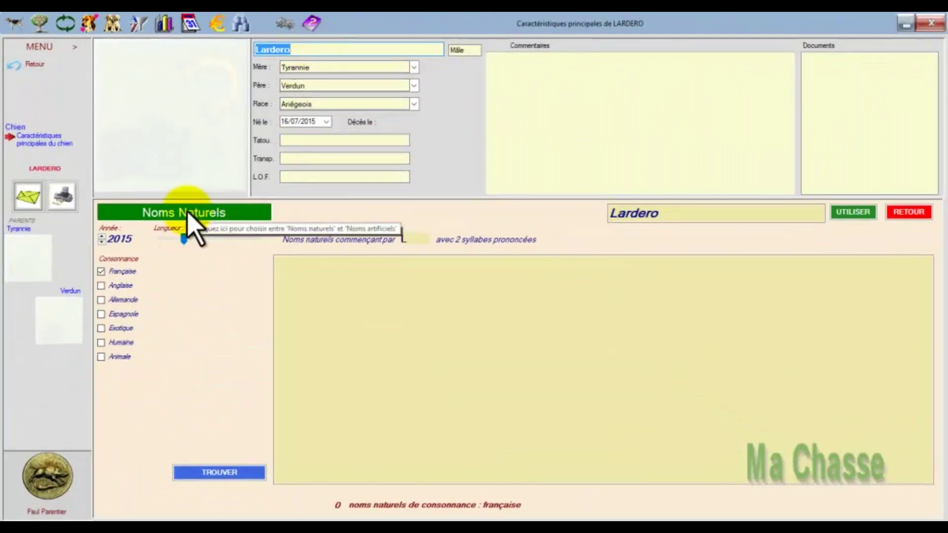
pyautogui.click(908, 213)
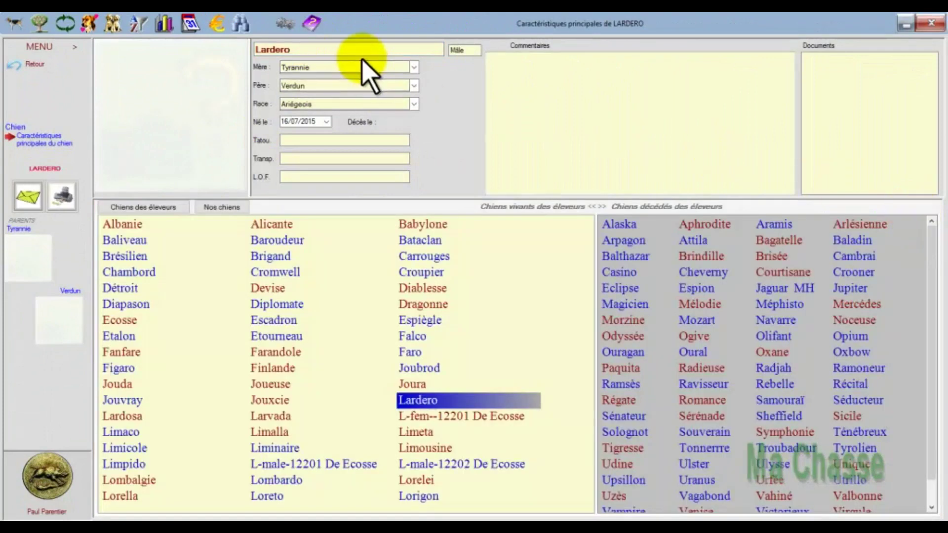
# Enable the display of the dog's affix in the general configuration and return to Lardero's record
pyautogui.click(289, 26)
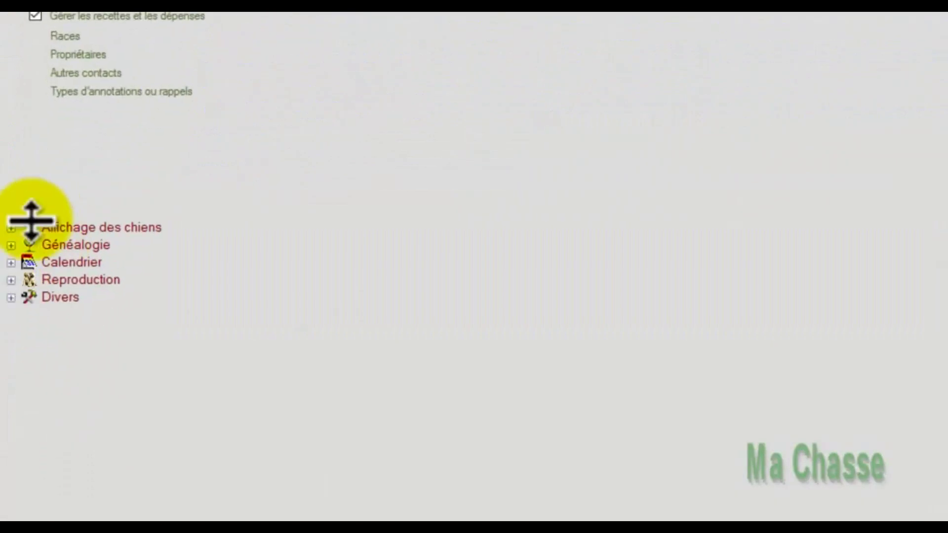
pyautogui.click(11, 229)
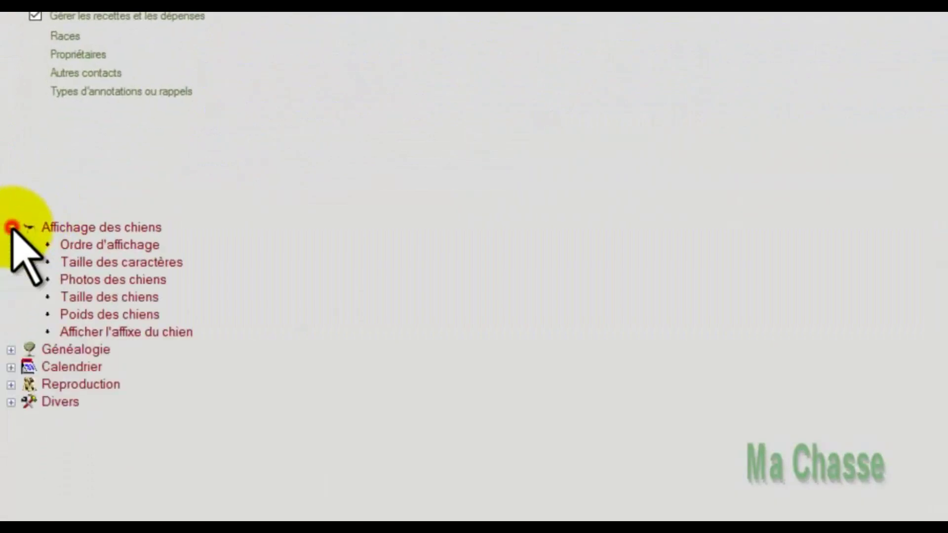
pyautogui.click(107, 334)
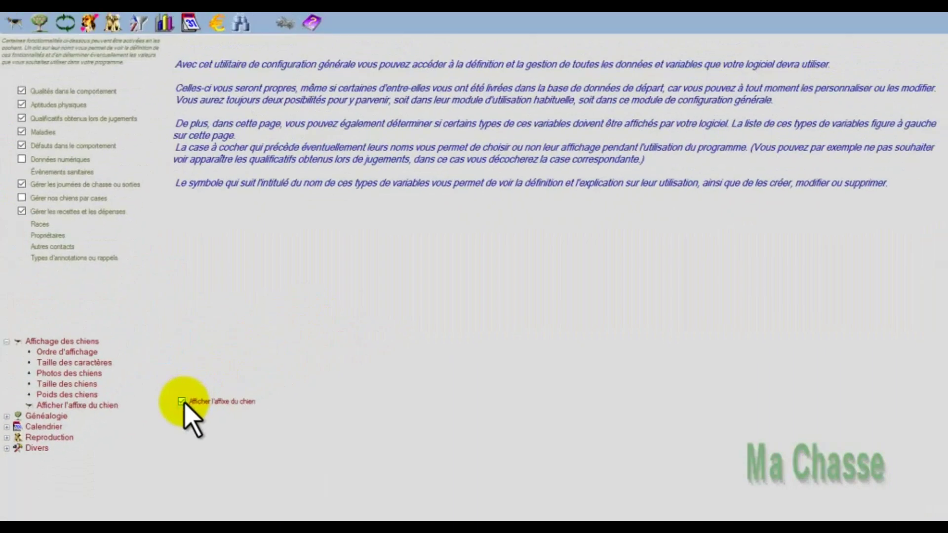
pyautogui.click(282, 25)
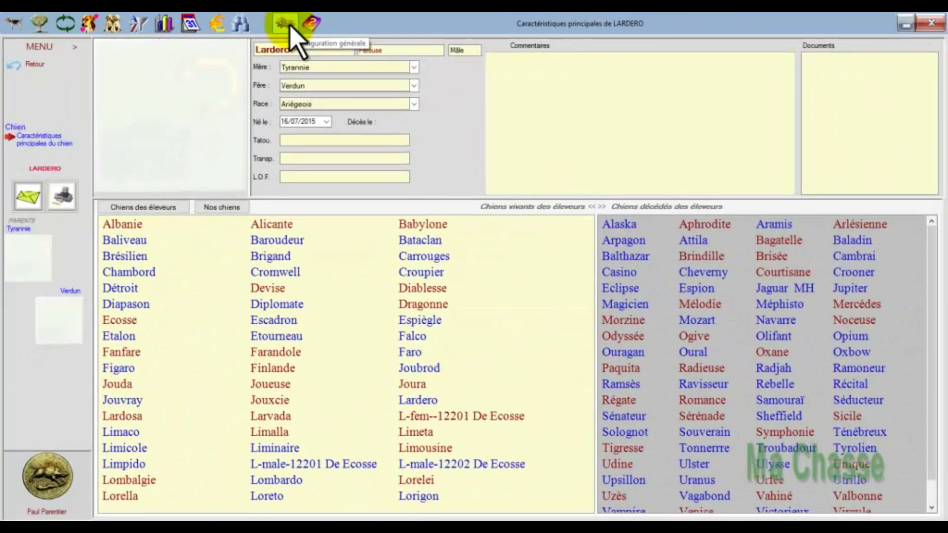
# Disable the affix display option in the general configuration and go back to Lardero's record
pyautogui.click(286, 25)
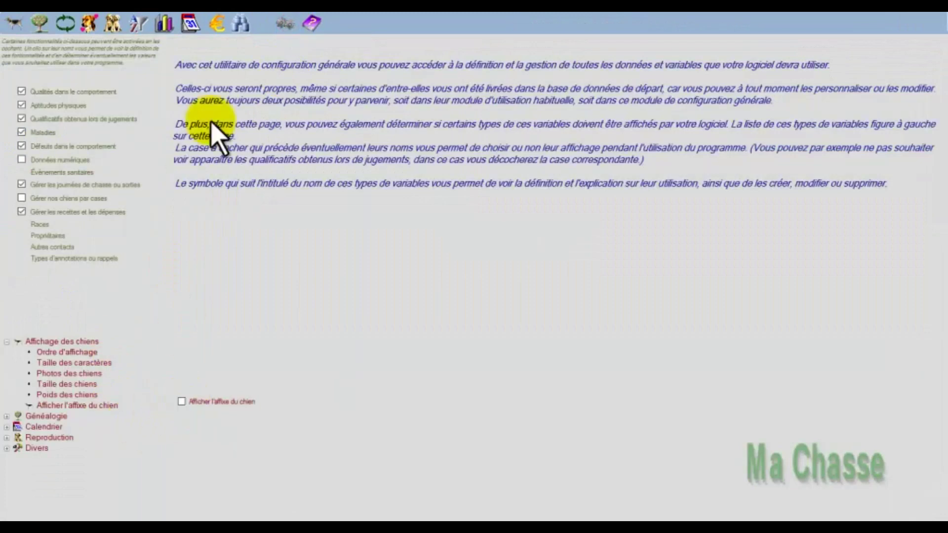
pyautogui.click(285, 25)
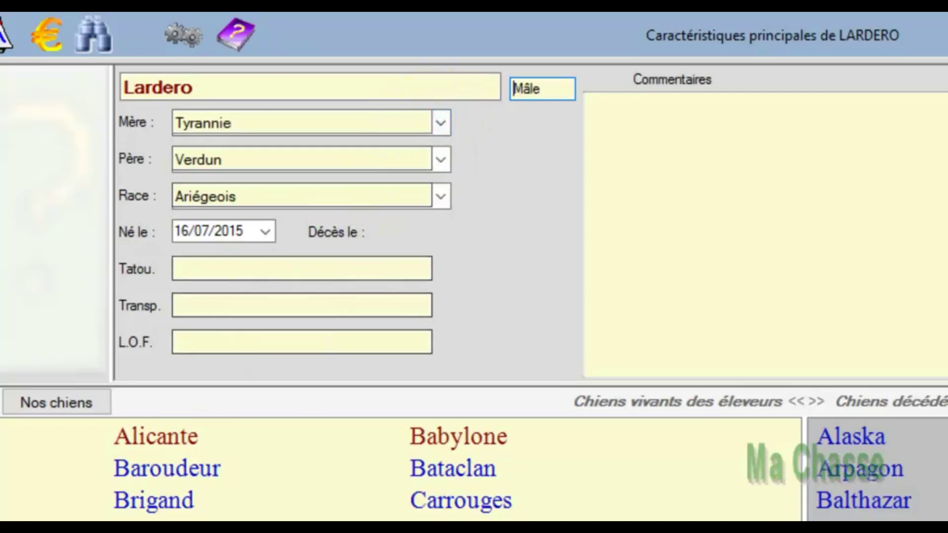
# Look through the available choices for Lardero's mother, father and breed without changing them
pyautogui.click(439, 119)
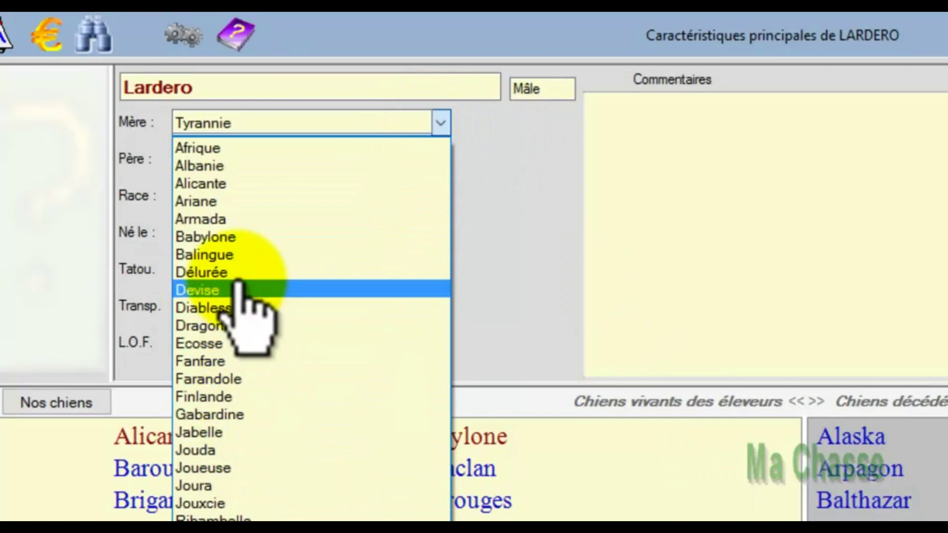
pyautogui.click(706, 141)
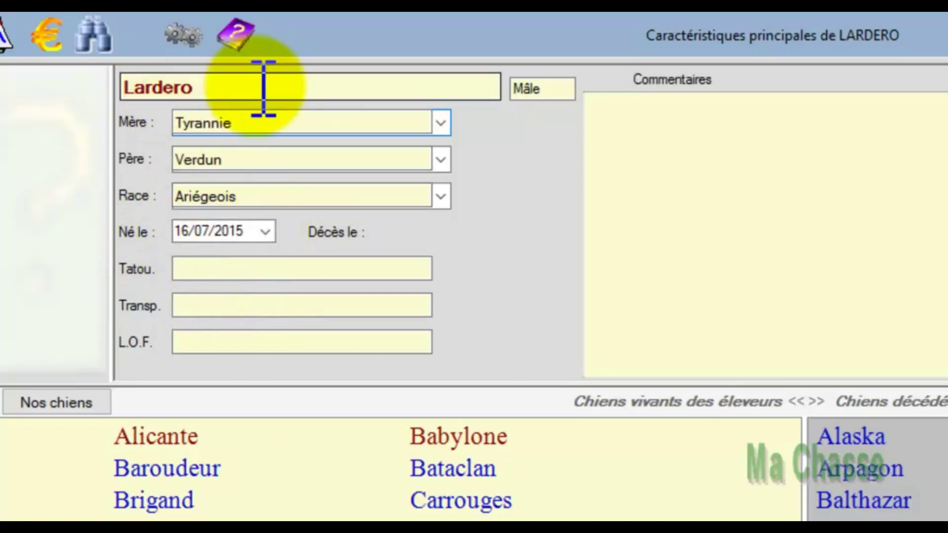
pyautogui.click(442, 159)
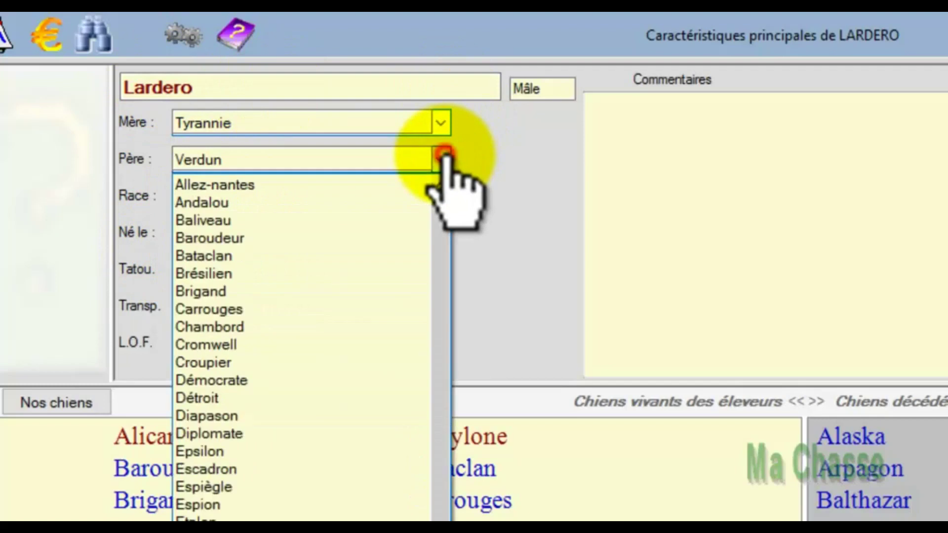
pyautogui.click(443, 158)
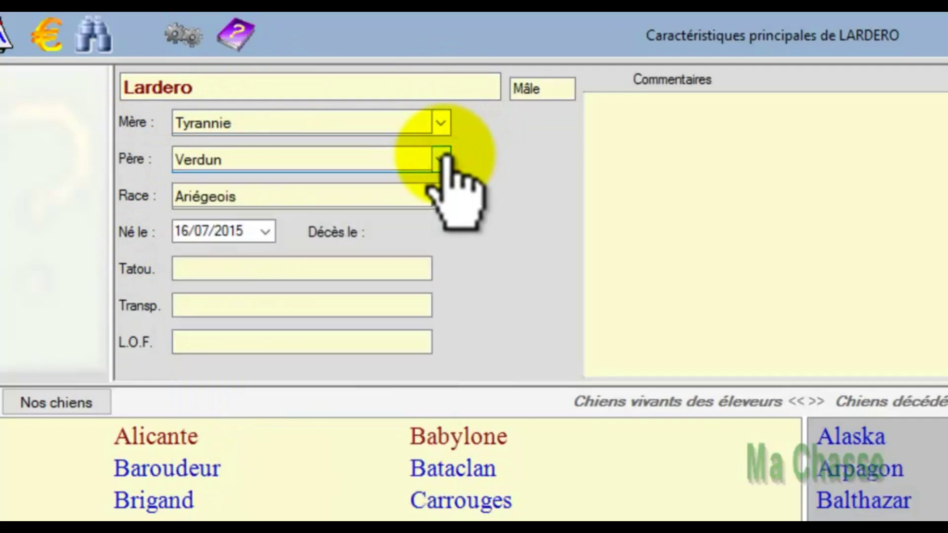
pyautogui.click(443, 197)
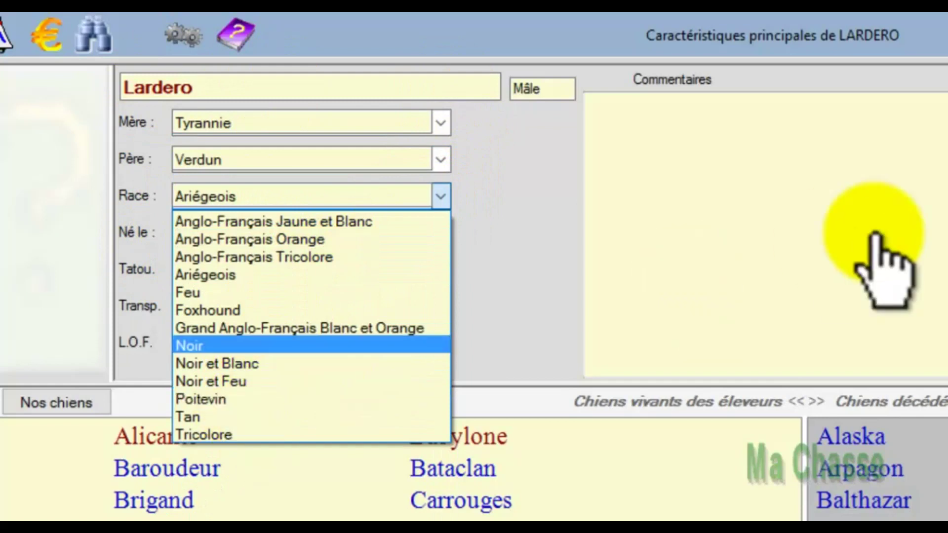
pyautogui.click(867, 228)
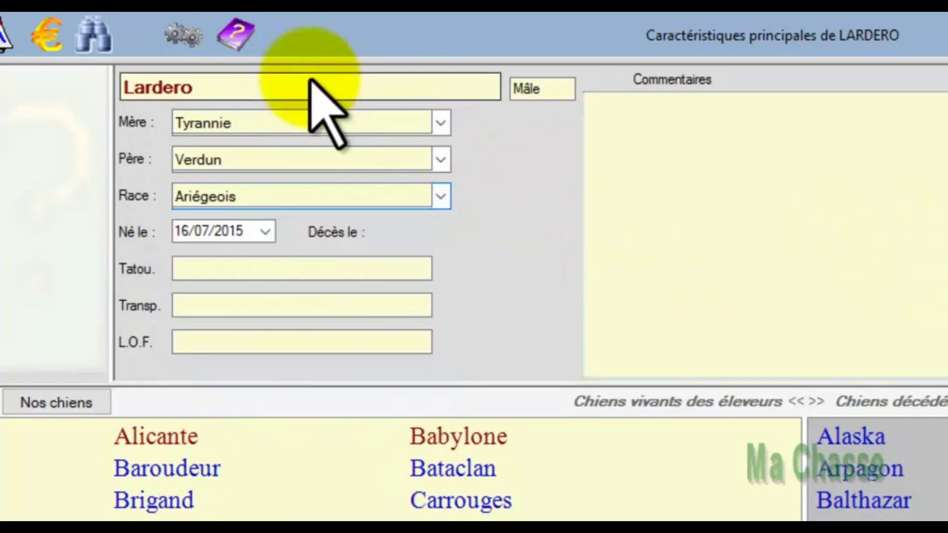
# View the list of dog breeds defined in the general configuration and return to Lardero's record
pyautogui.click(184, 35)
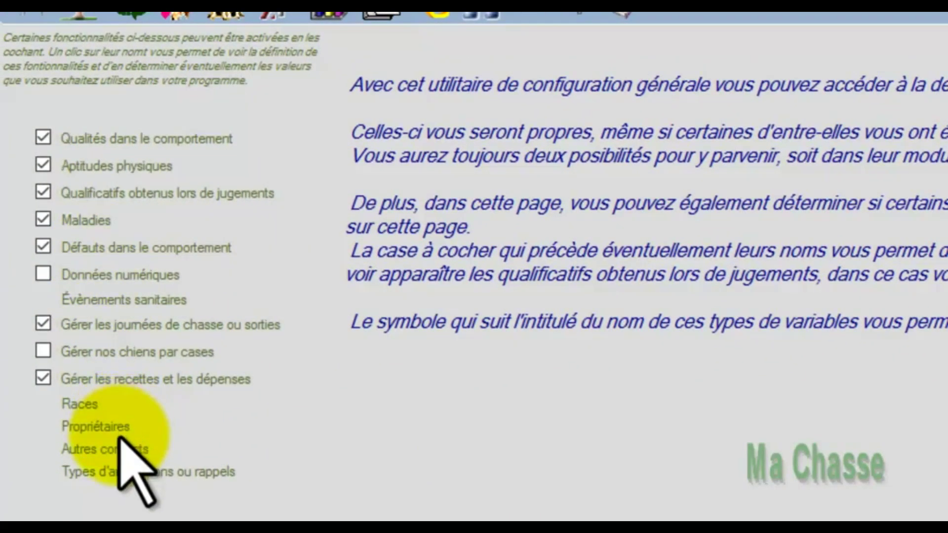
pyautogui.click(81, 404)
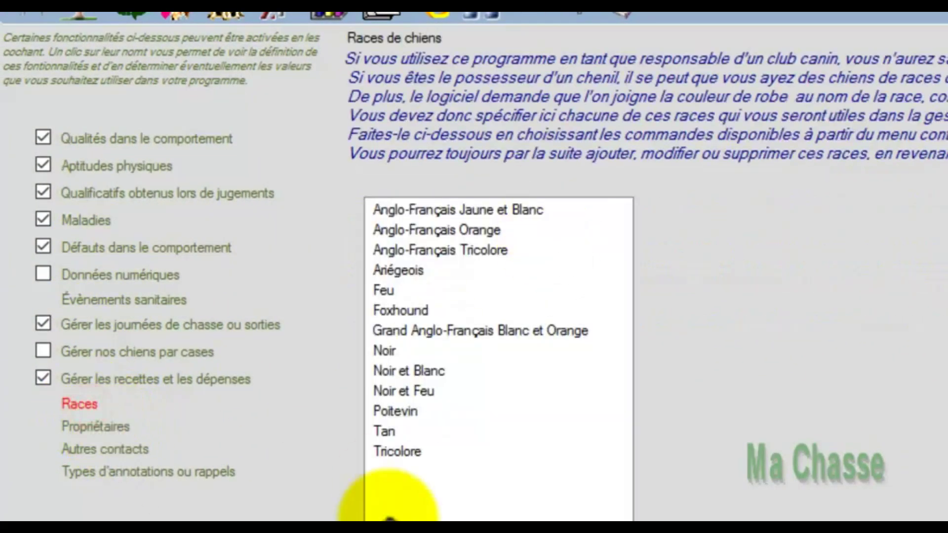
pyautogui.click(577, 17)
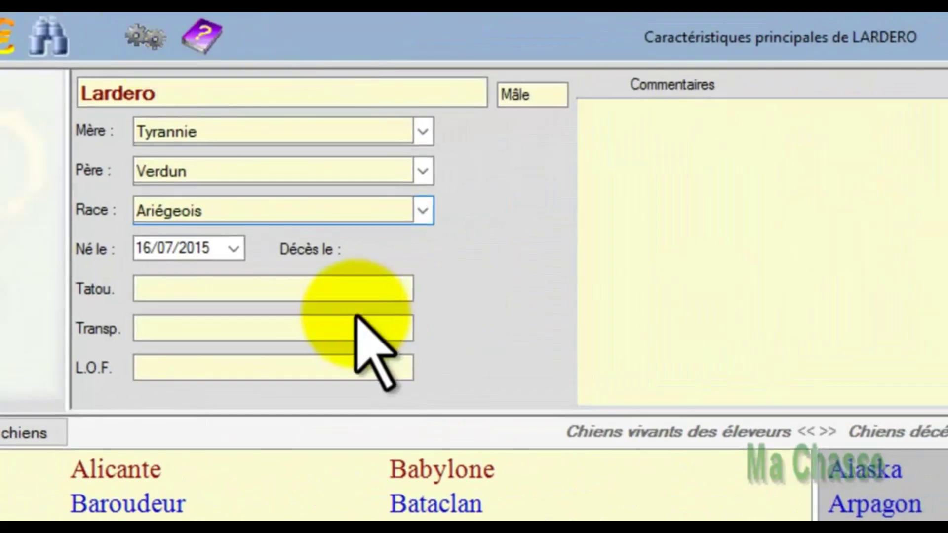
# Try adding a date of death to Lardero's record and withdraw it again
pyautogui.click(297, 251)
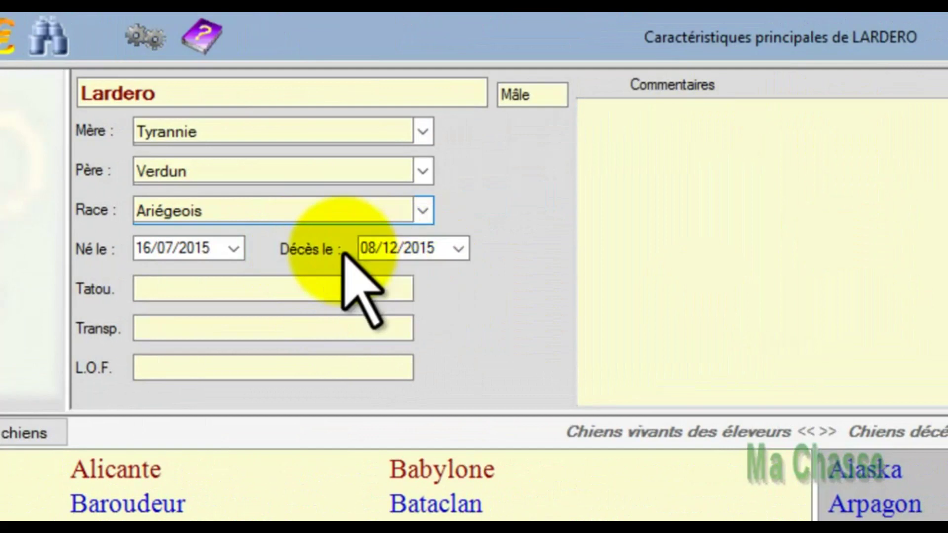
pyautogui.click(320, 251)
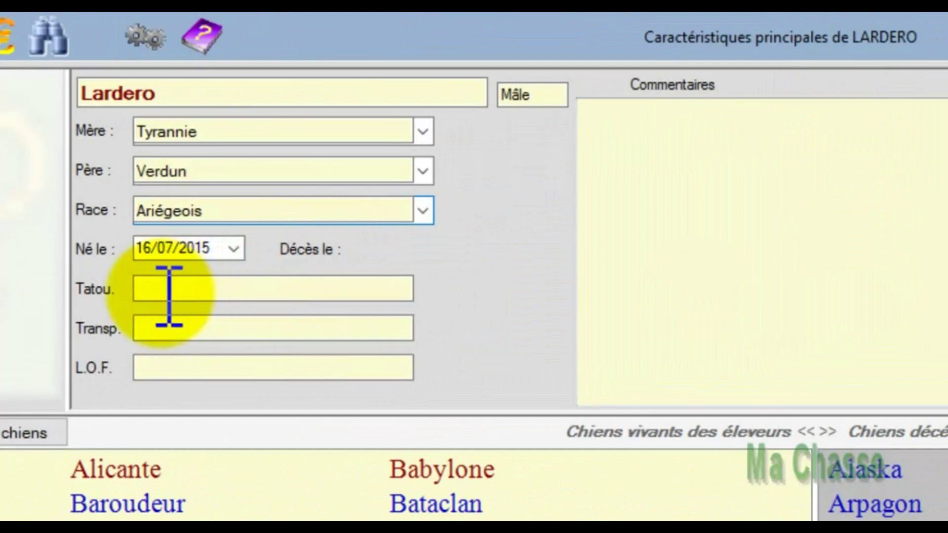
pyautogui.click(163, 331)
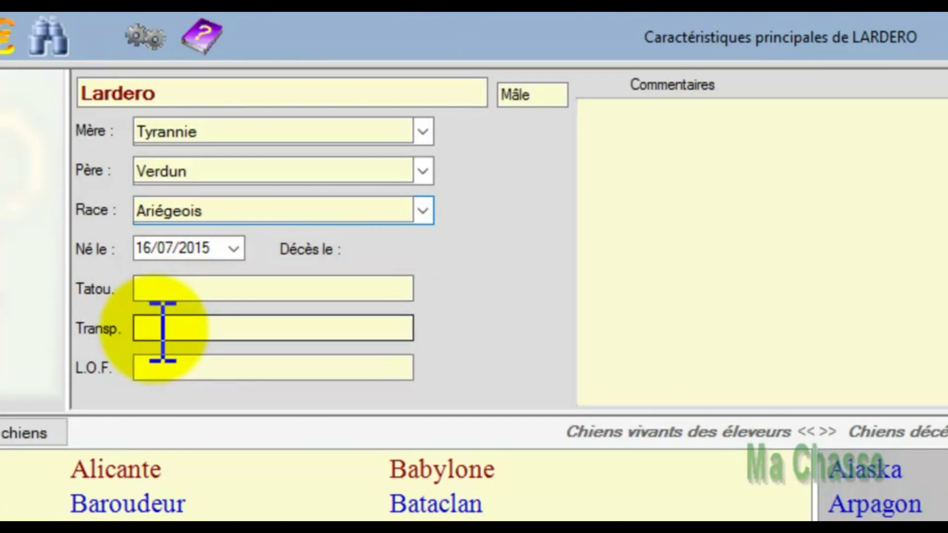
pyautogui.click(170, 376)
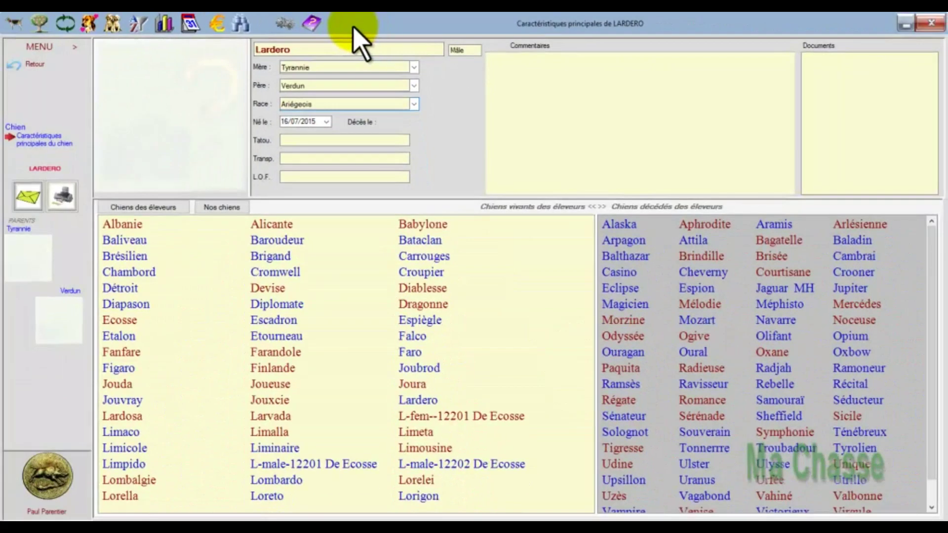
# Examine Lardero's complementary information, including aptitudes, illnesses, behavioural faults, judging results and ownership history
pyautogui.click(56, 50)
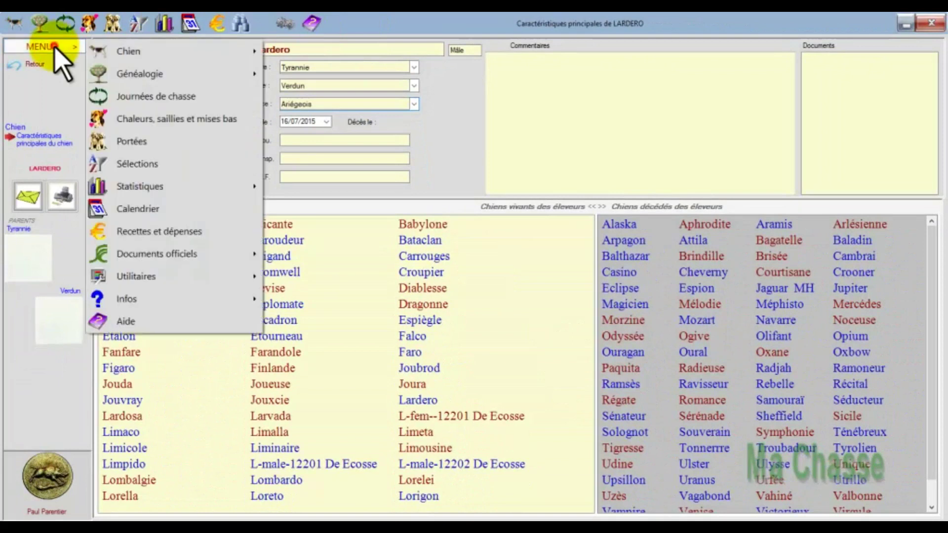
pyautogui.moveTo(123, 51)
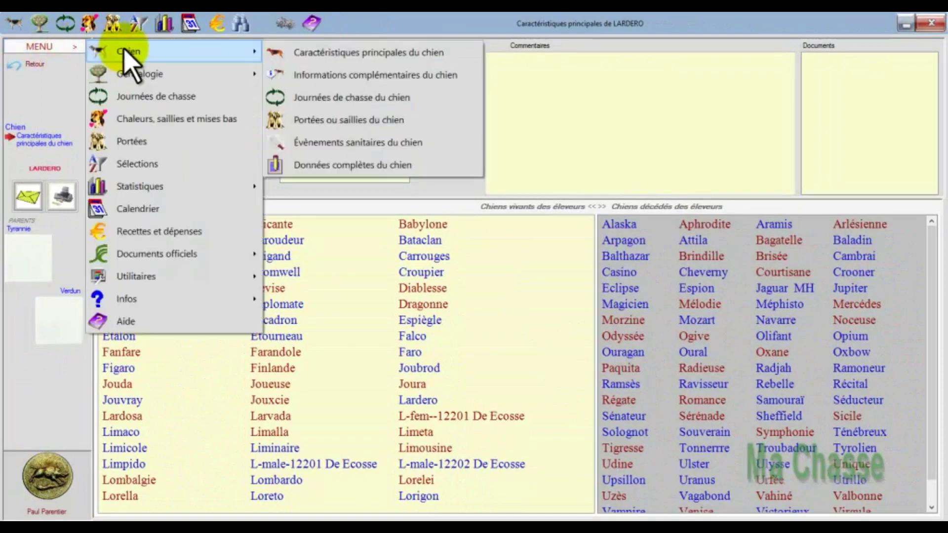
pyautogui.click(388, 76)
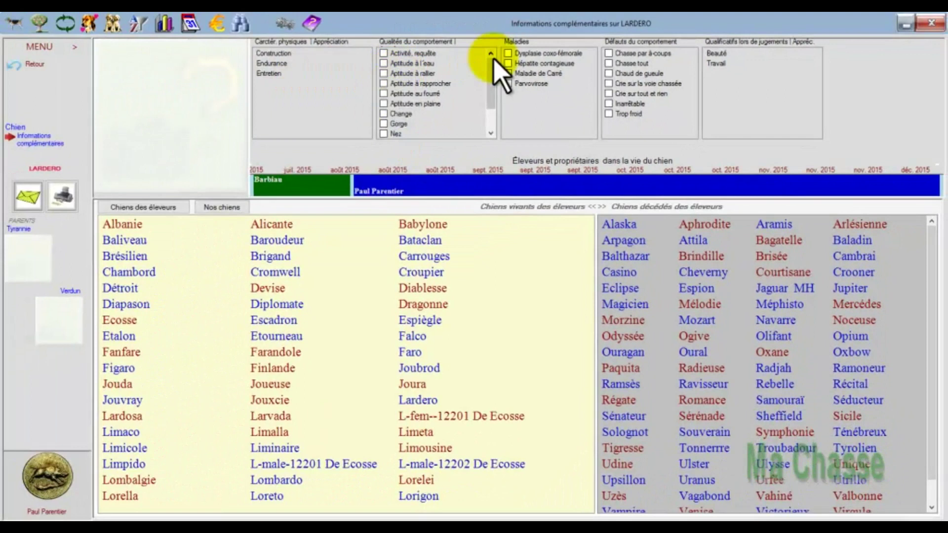
# Return to Lardero's main characteristics and start adding a photo for him
pyautogui.click(14, 23)
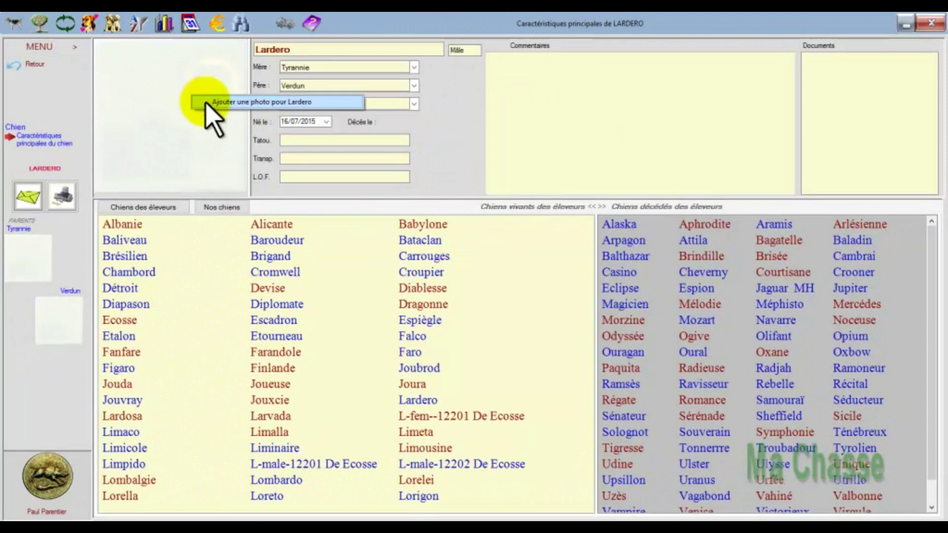
pyautogui.click(212, 104)
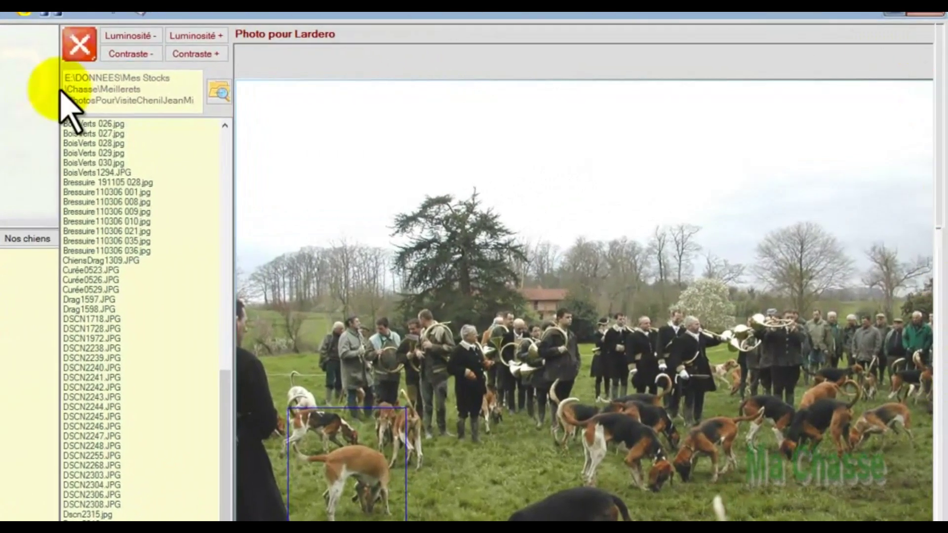
# Browse the folders on the Data (E:) drive for images, keeping the current photo folder
pyautogui.click(221, 92)
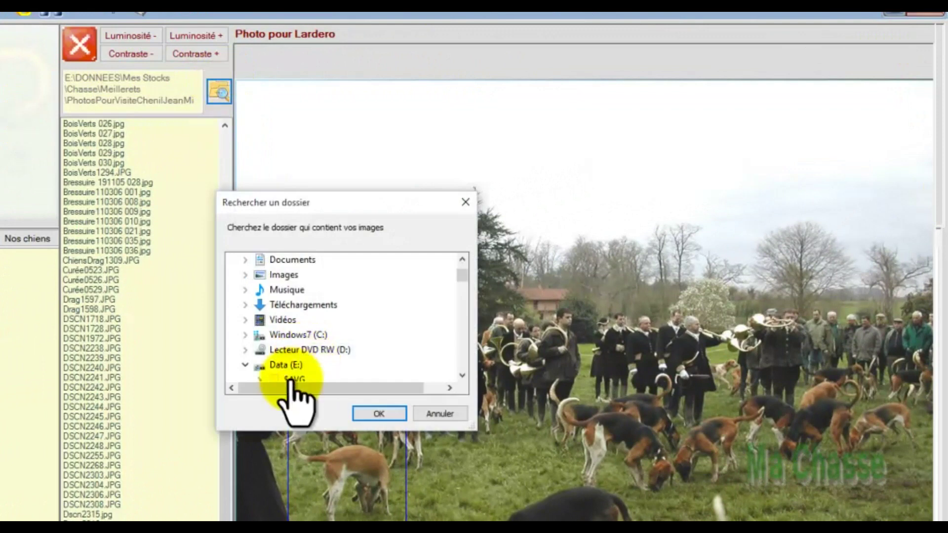
pyautogui.click(246, 364)
pyautogui.moveTo(461, 277); pyautogui.dragTo(469, 308)
pyautogui.scroll(-1, 463, 291)
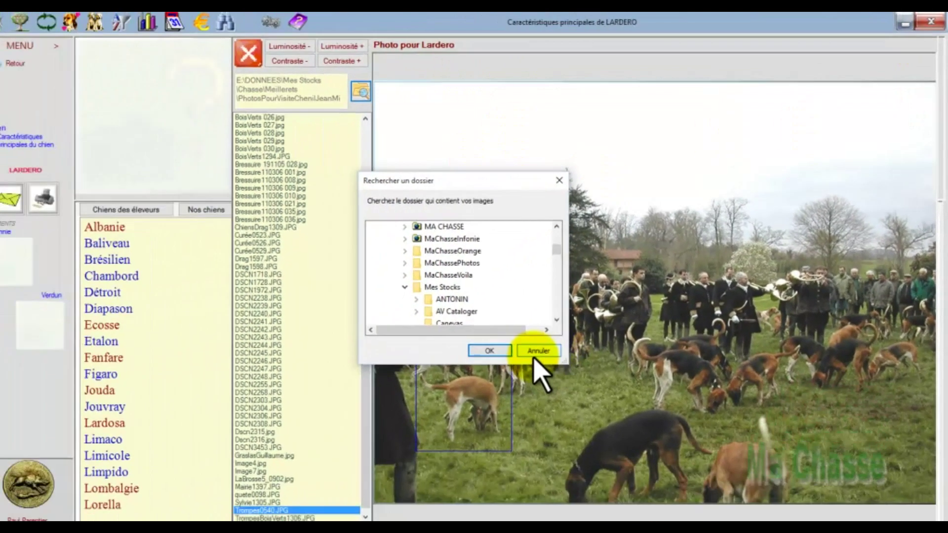
pyautogui.click(437, 416)
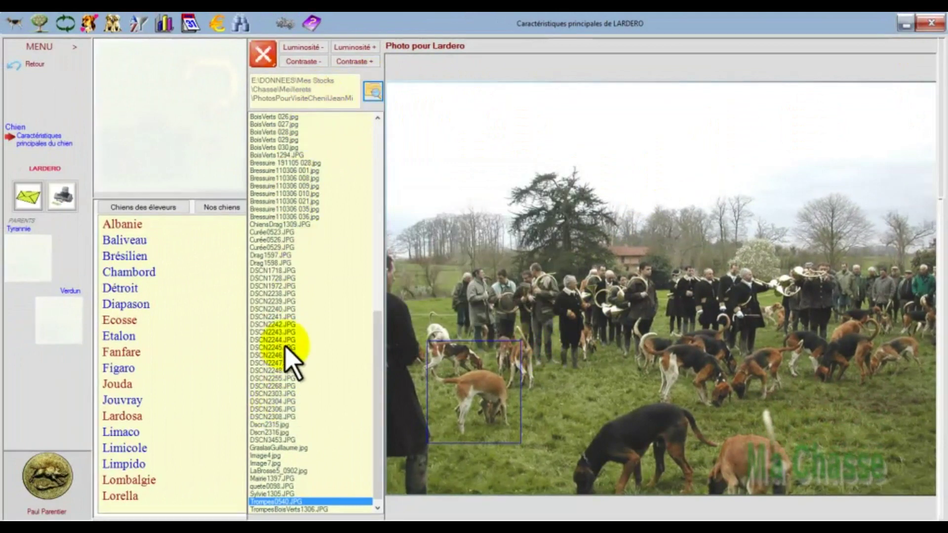
# Load DSCN2242.JPG, frame the orange-and-white hound standing beside the man in black, and save that crop as Lardero's photo
pyautogui.click(281, 325)
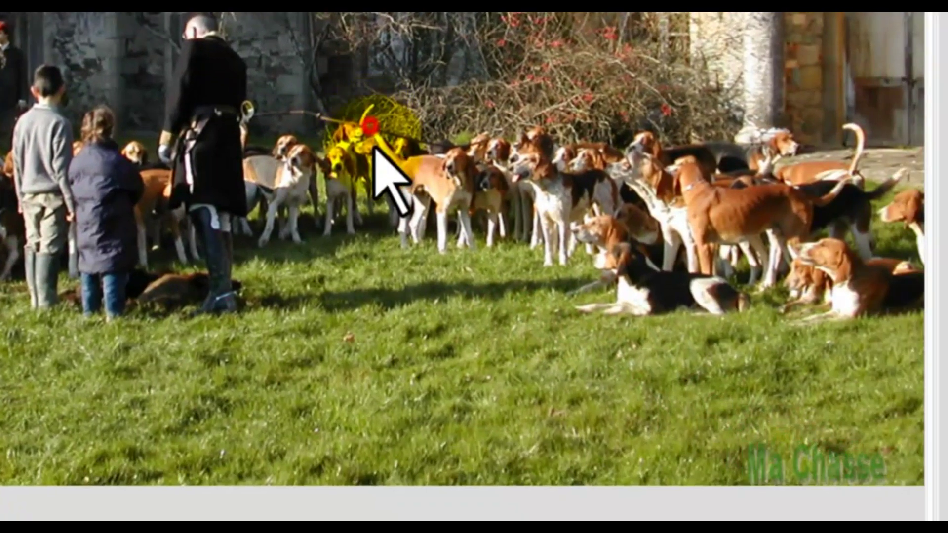
pyautogui.moveTo(630, 265); pyautogui.dragTo(733, 418)
pyautogui.moveTo(474, 281); pyautogui.dragTo(490, 273)
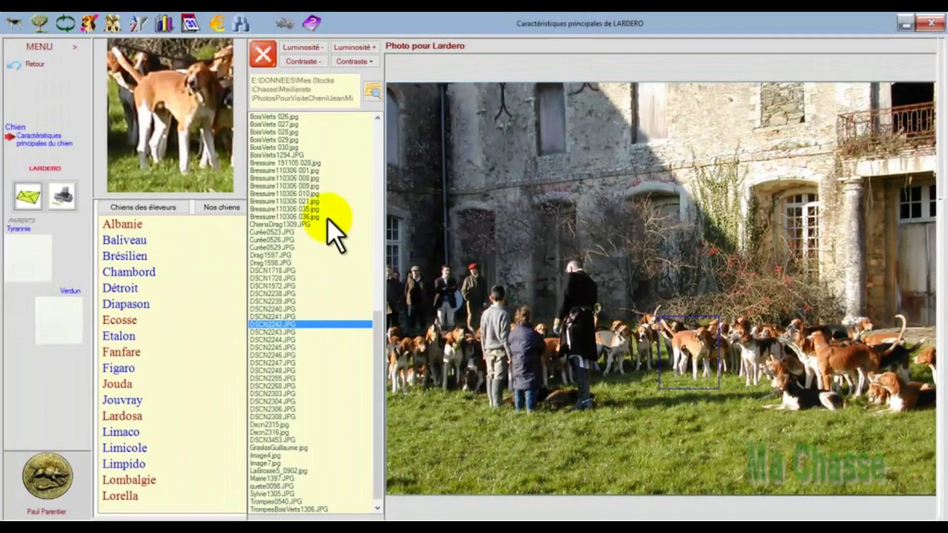
pyautogui.click(213, 101)
pyautogui.click(264, 53)
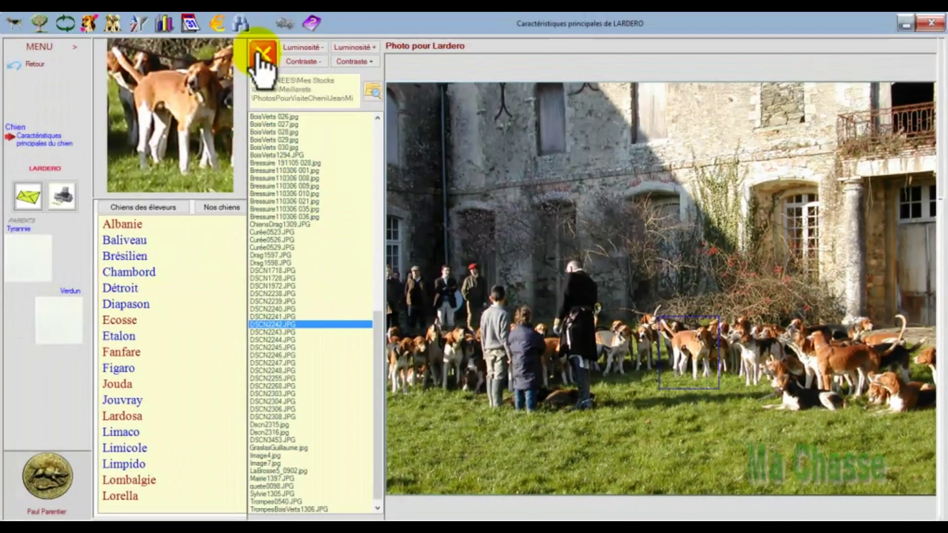
pyautogui.click(301, 210)
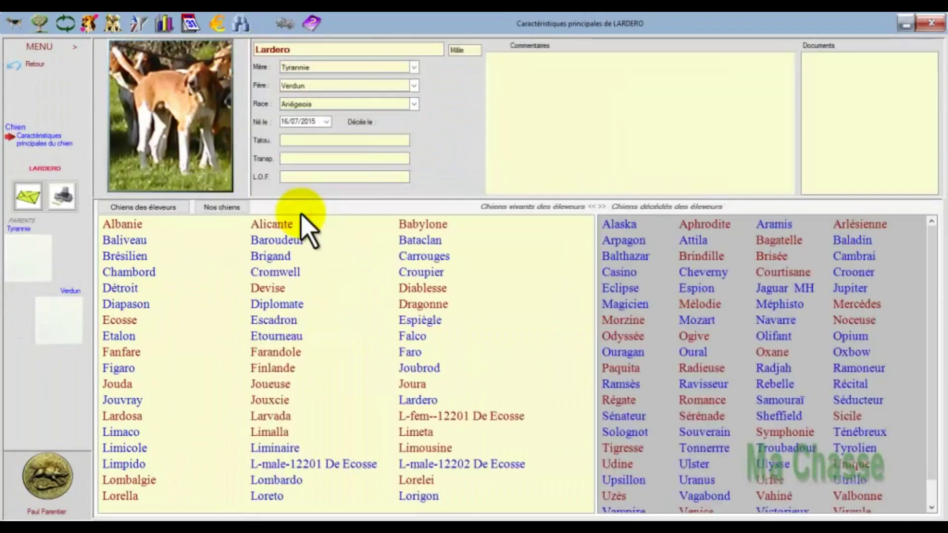
# Switch to Joura's record and back to Lardero's to check his photo
pyautogui.click(205, 119)
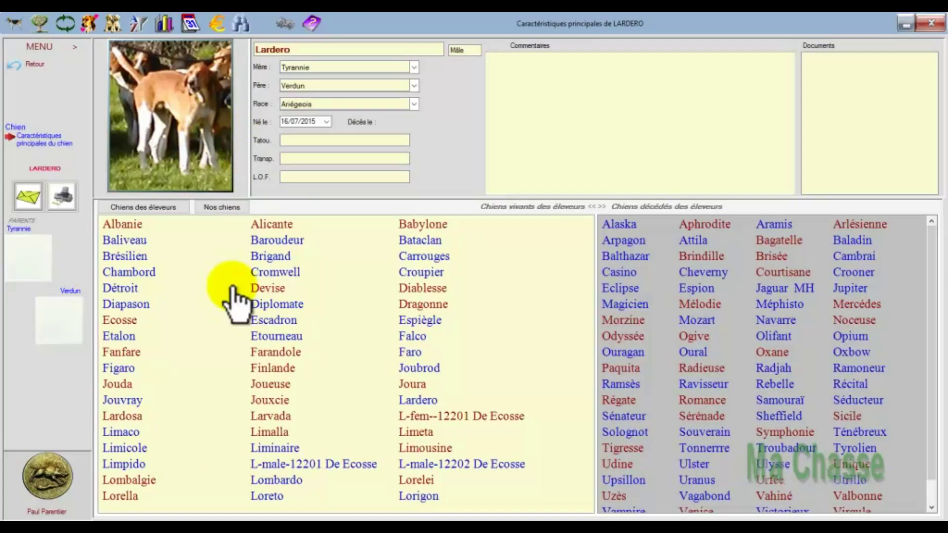
pyautogui.click(420, 384)
pyautogui.click(426, 399)
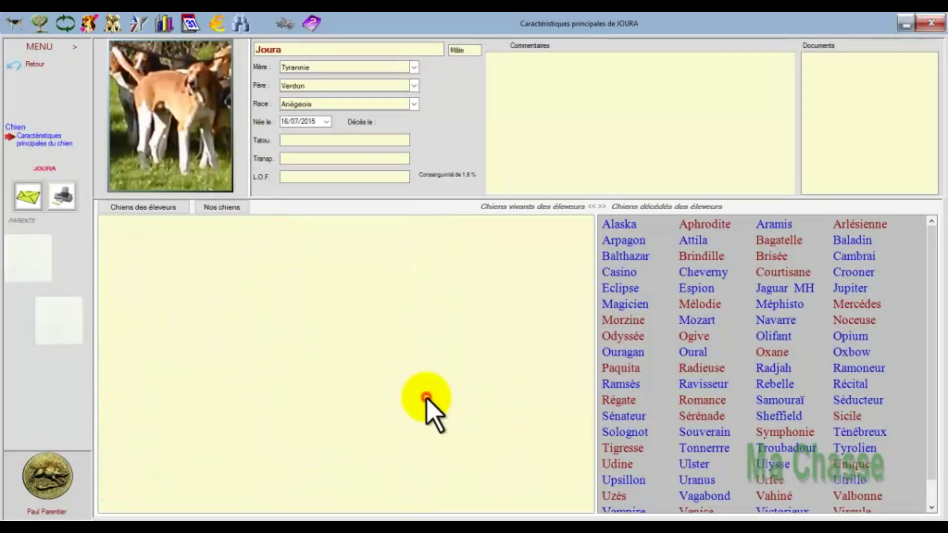
# Add a second photo for Lardero from Trompes0540.JPG, cropped around the orange-and-white hound with its head lowered beside the man in black
pyautogui.click(167, 113)
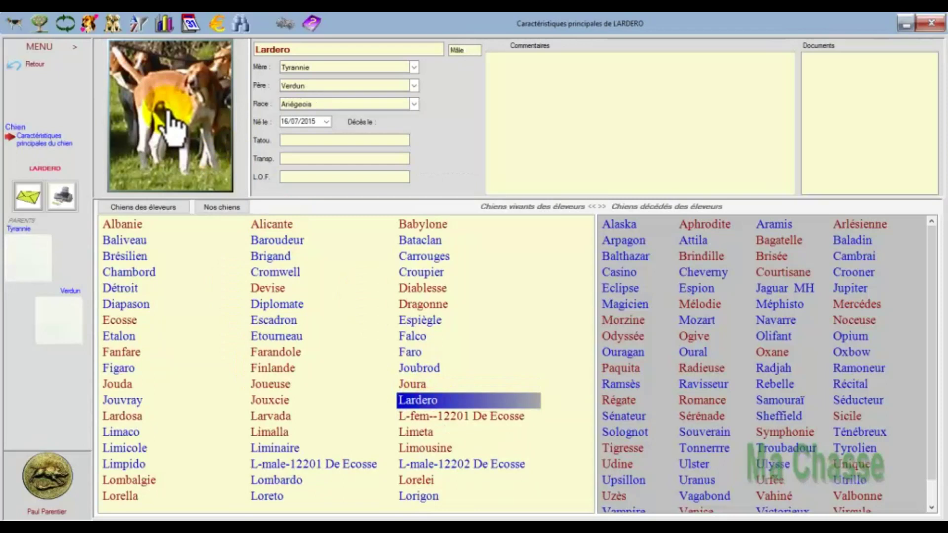
pyautogui.rightClick(168, 112)
pyautogui.click(200, 119)
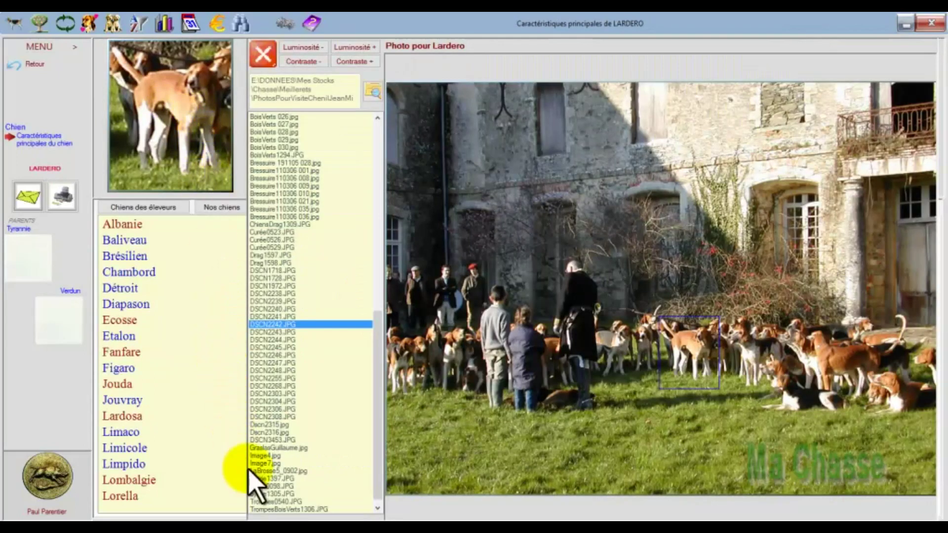
pyautogui.click(262, 502)
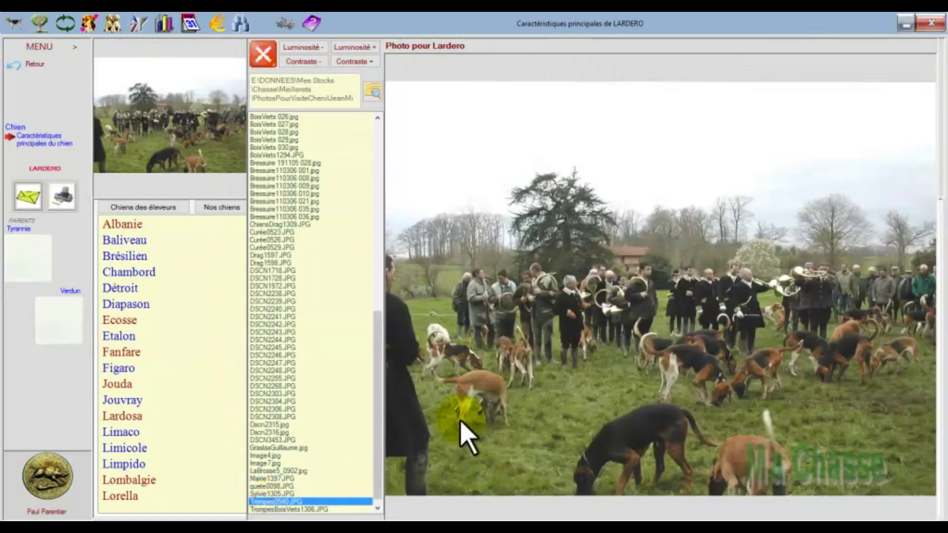
pyautogui.moveTo(428, 355); pyautogui.dragTo(524, 439)
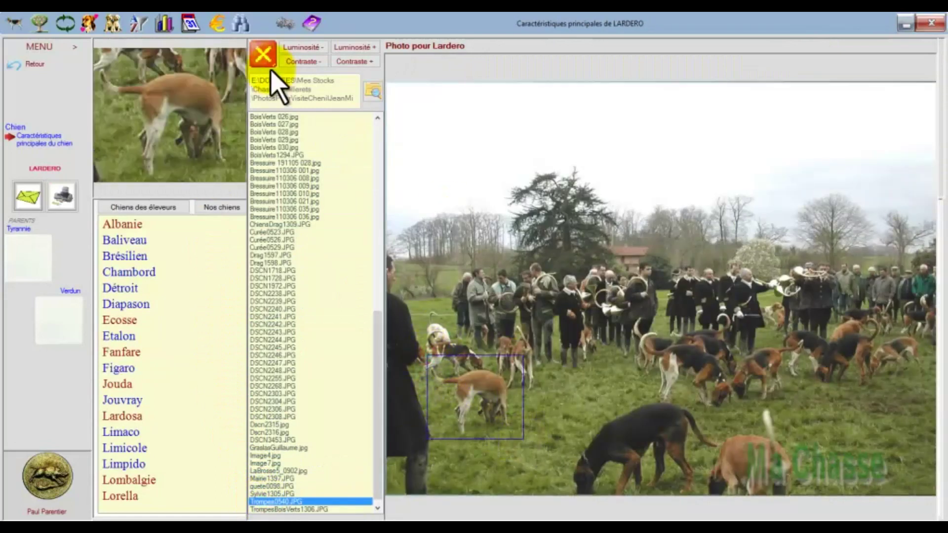
pyautogui.click(269, 56)
pyautogui.click(283, 213)
# Flip between Lardero's photos, ending on the hound with its head lowered
pyautogui.click(197, 106)
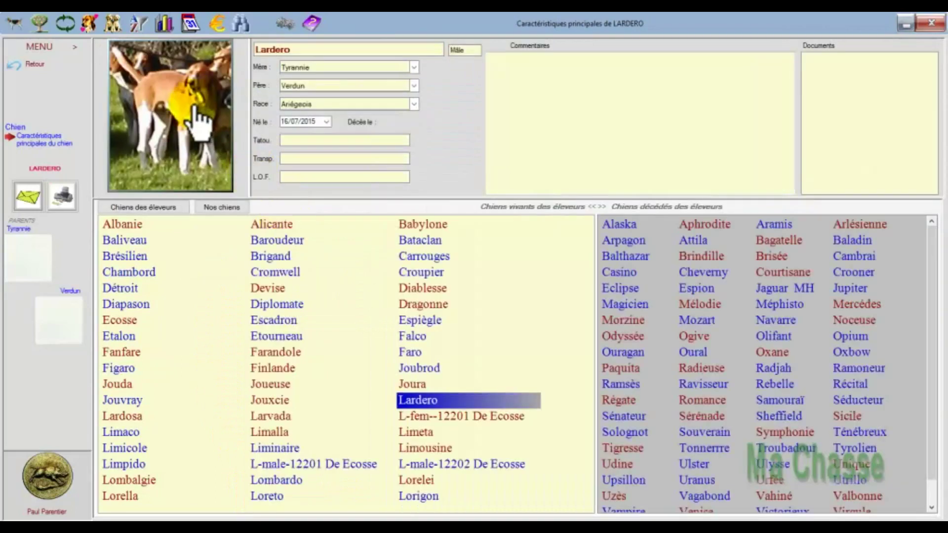
pyautogui.click(196, 108)
pyautogui.click(194, 106)
pyautogui.click(192, 107)
pyautogui.click(194, 108)
pyautogui.click(190, 111)
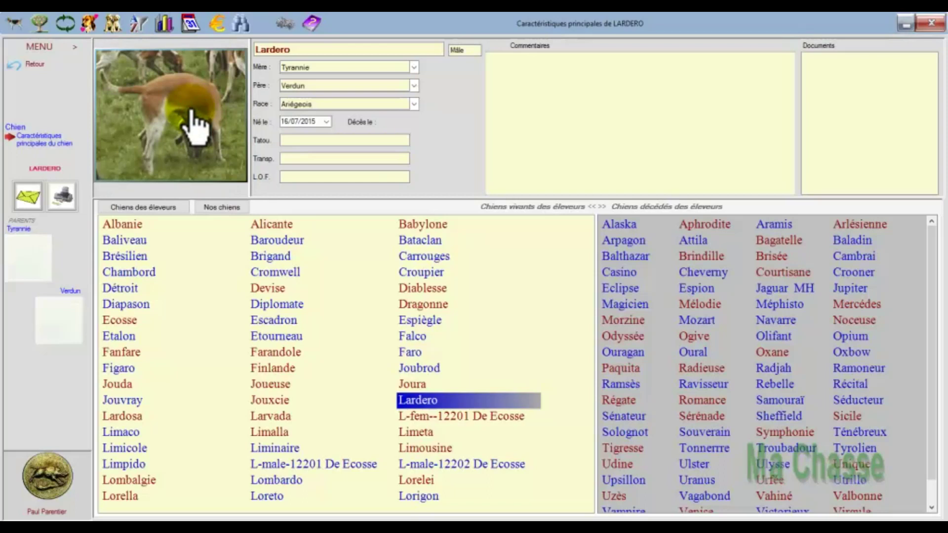
# Define the head-down hound picture as Lardero's main photo and reload his record by way of Joura's
pyautogui.rightClick(192, 110)
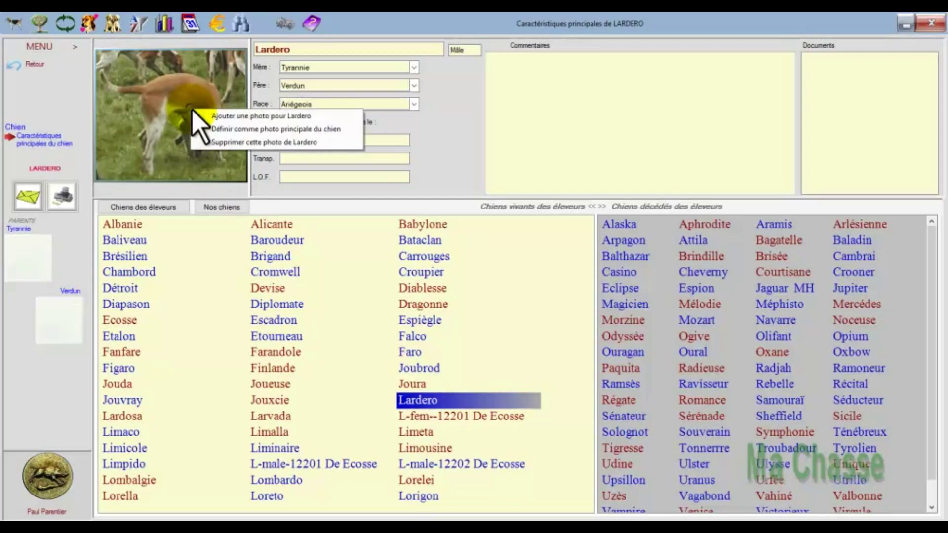
pyautogui.click(232, 129)
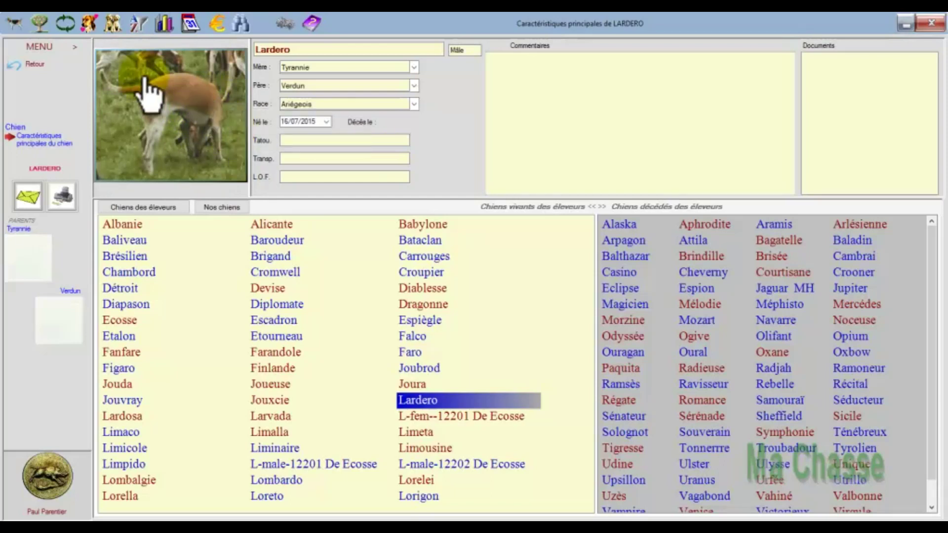
pyautogui.click(417, 385)
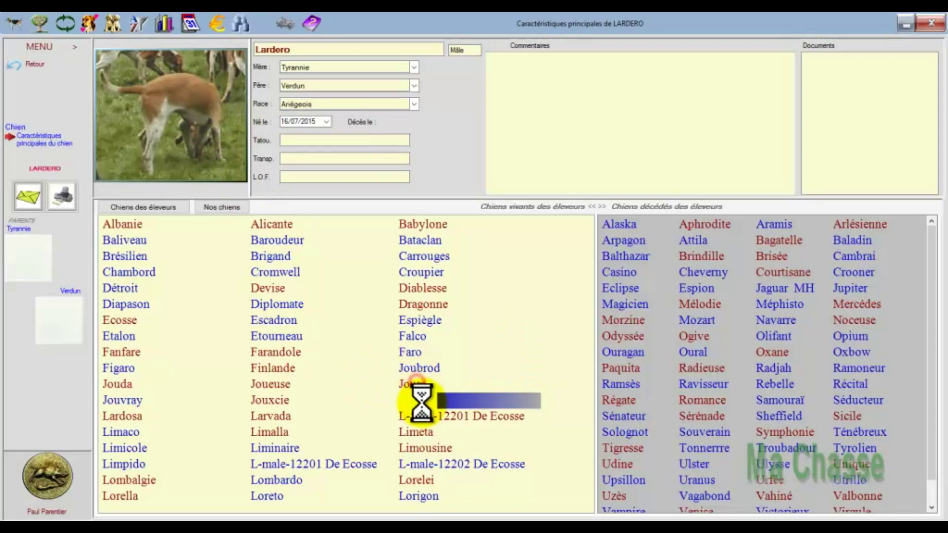
pyautogui.click(415, 400)
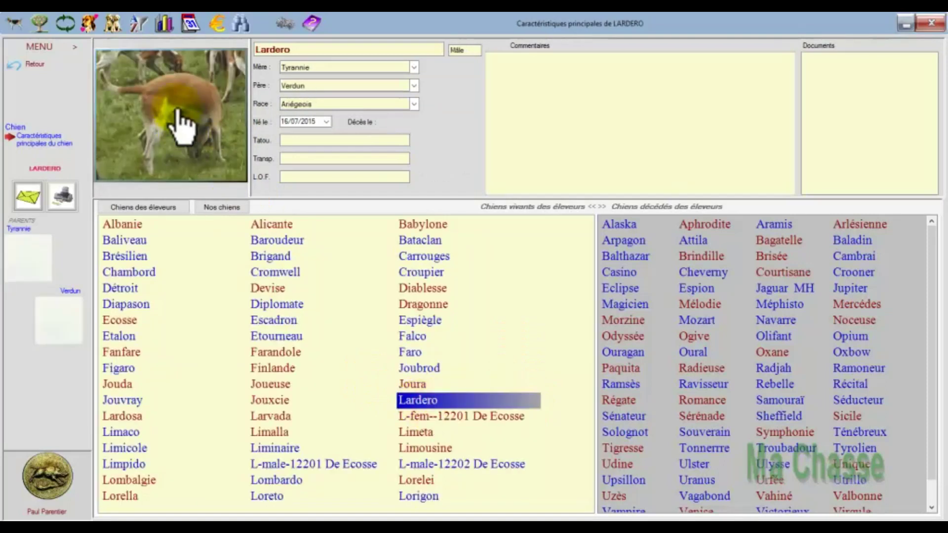
# Review the recorded hunting days and the hunting days attributed to Lardero
pyautogui.click(68, 27)
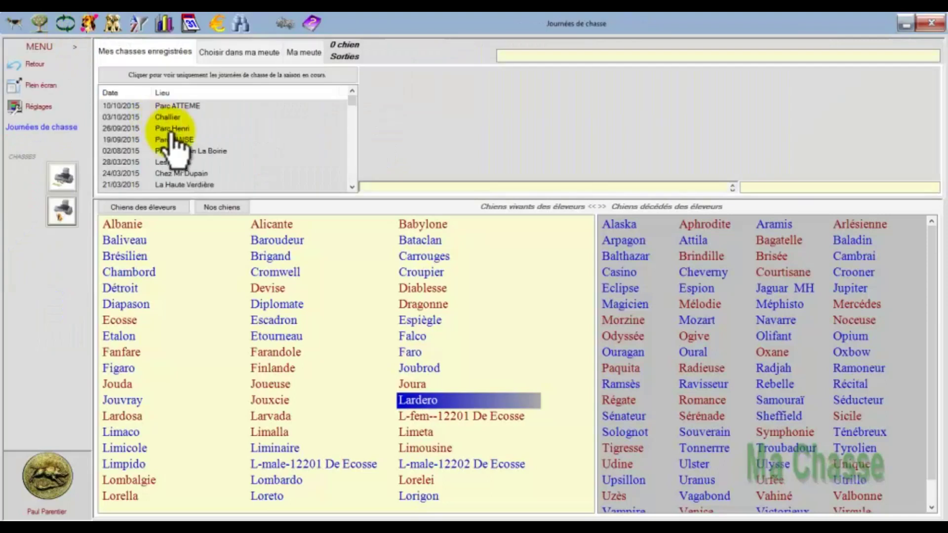
pyautogui.click(193, 150)
pyautogui.click(27, 47)
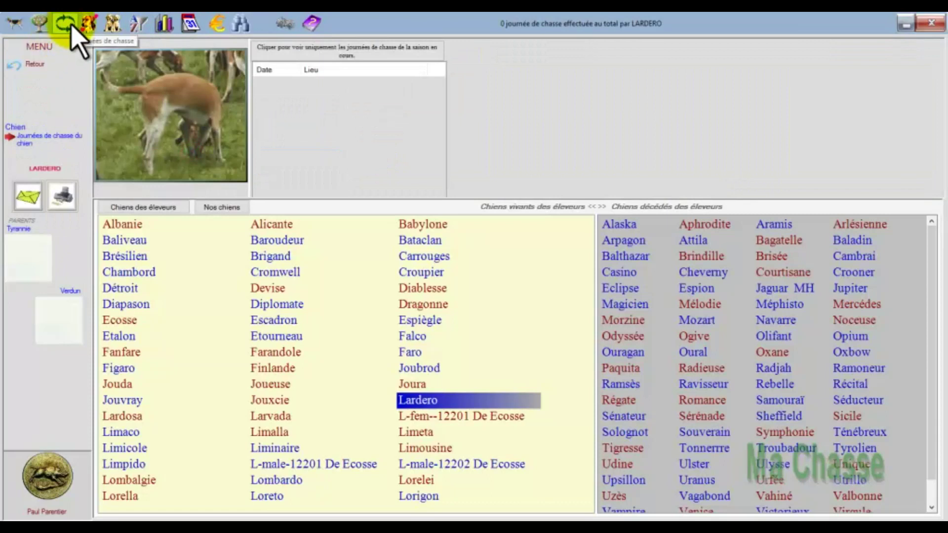
# Run a selection of all living male dogs in the database
pyautogui.click(145, 25)
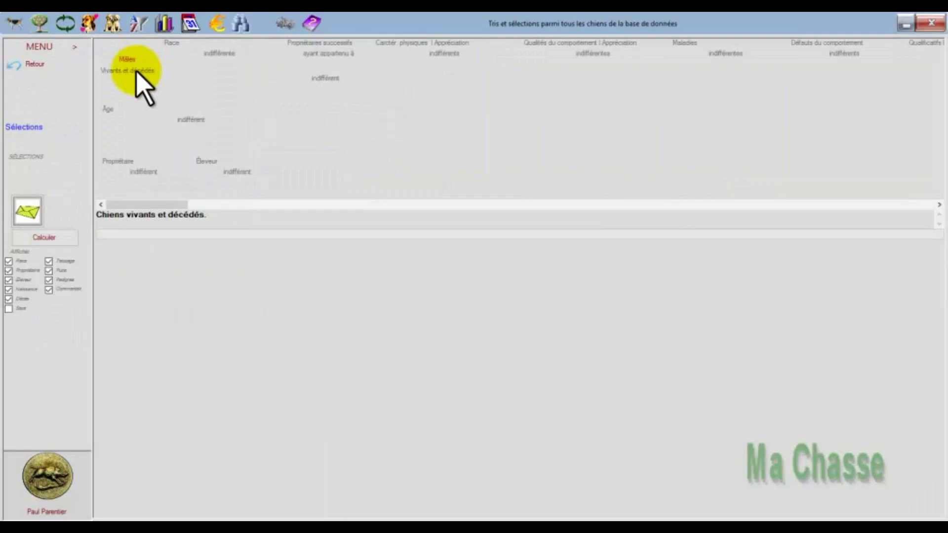
pyautogui.click(51, 238)
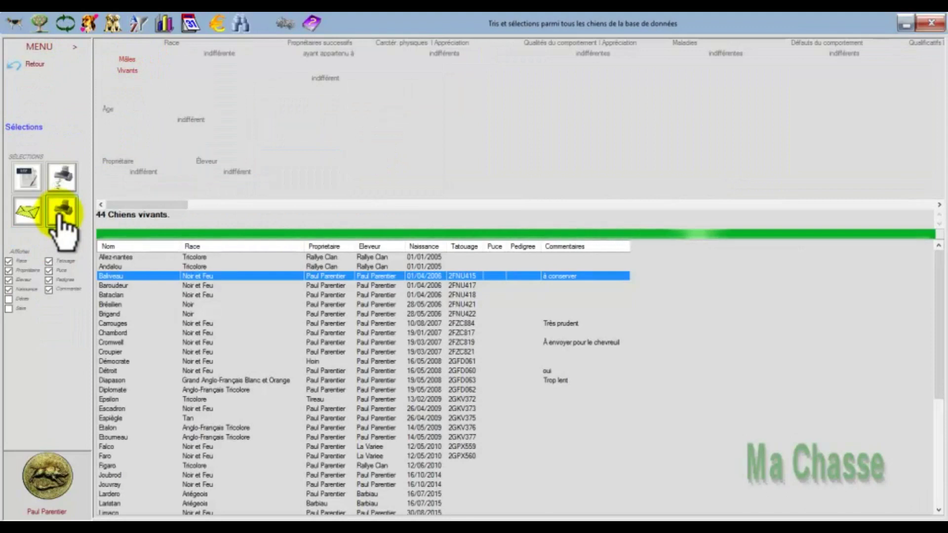
# Preview the living males' photo sheet in landscape format with its pages side by side, and close the preview
pyautogui.click(61, 218)
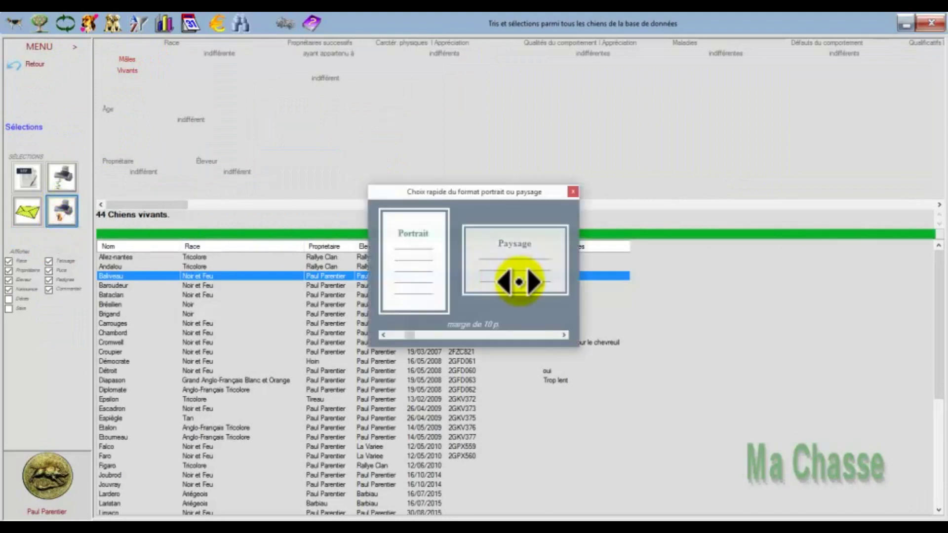
pyautogui.click(521, 279)
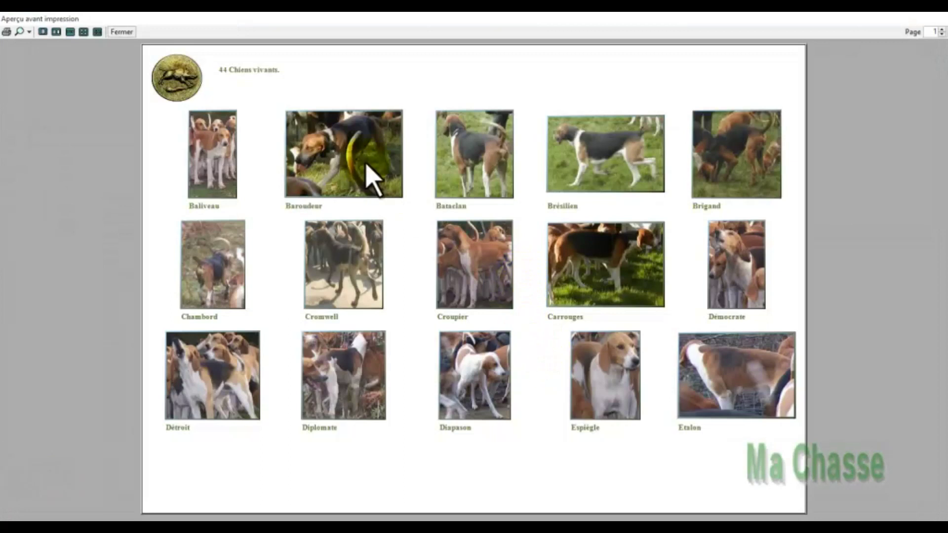
pyautogui.click(83, 32)
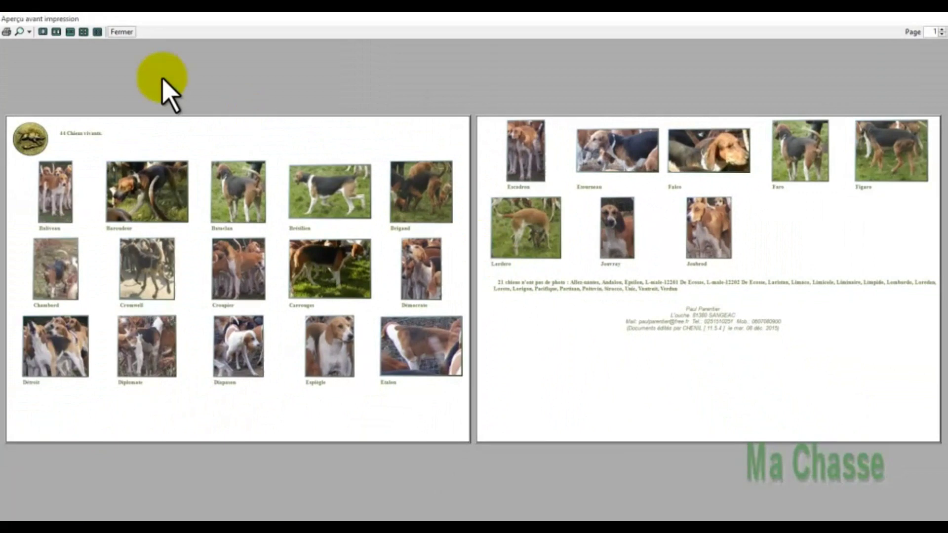
pyautogui.click(121, 32)
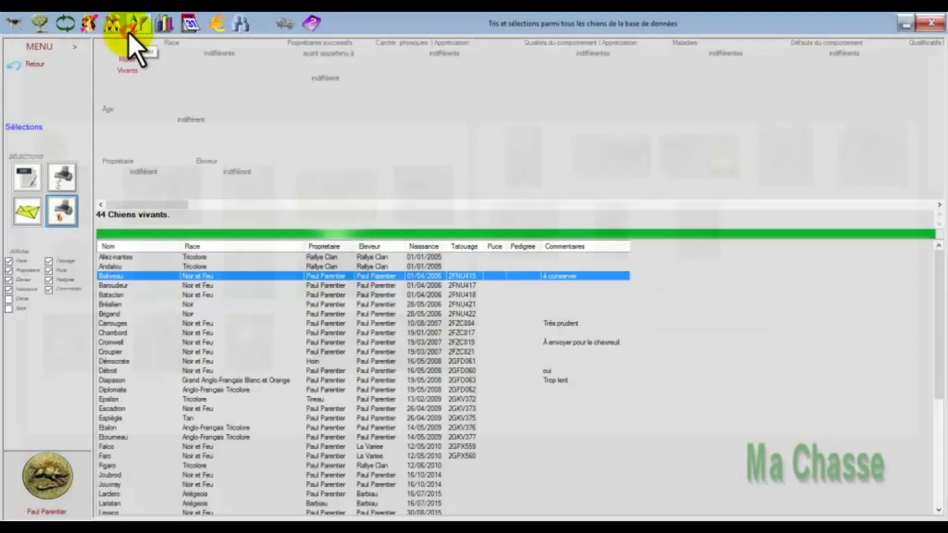